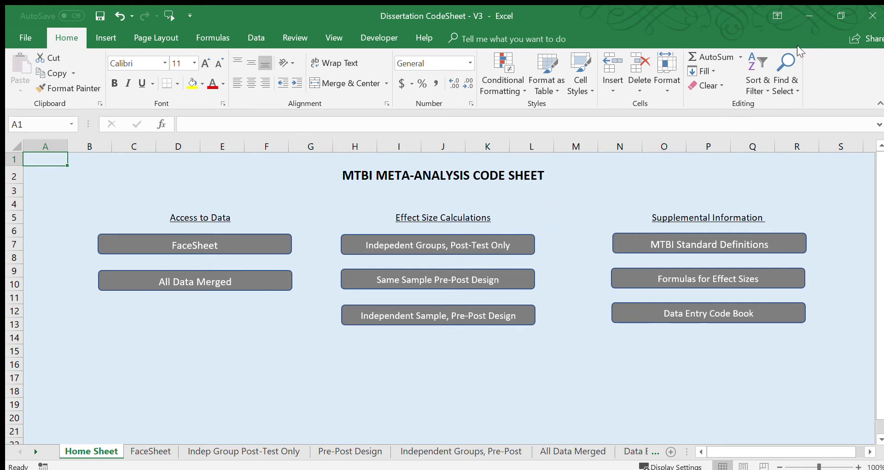
pyautogui.click(405, 469)
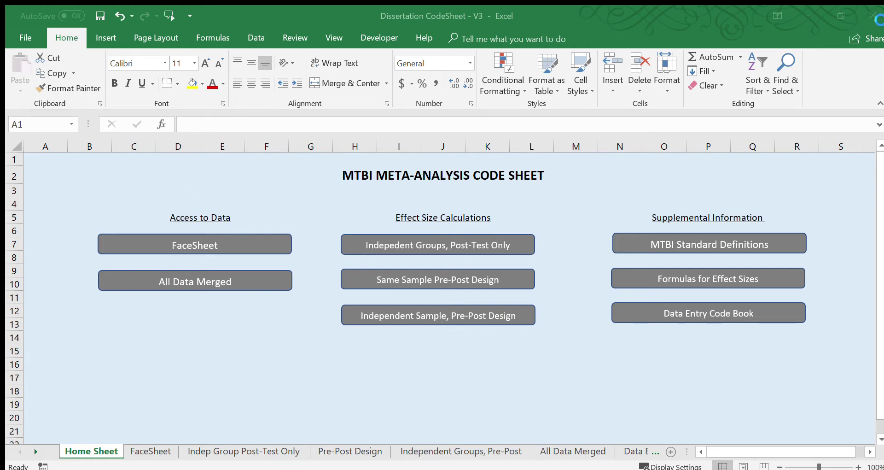
pyautogui.click(583, 136)
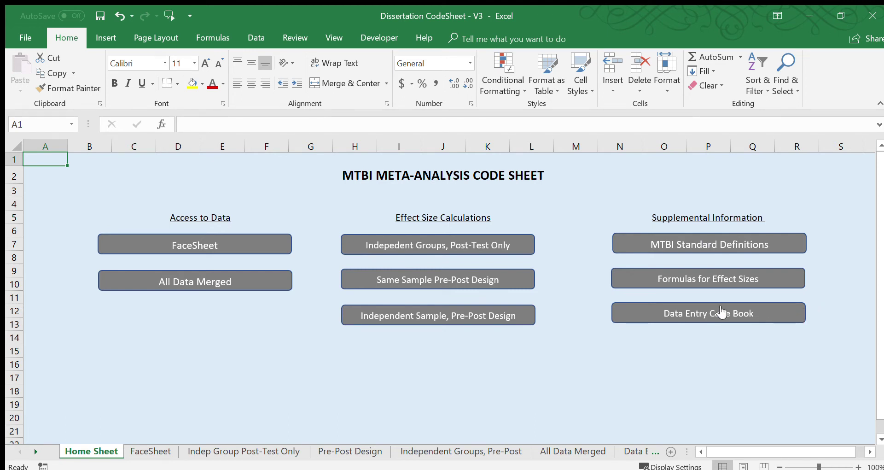
# - Look over the Data Entry Code Book's instructions for identifying information and study characteristics, and return to the Home Sheet
pyautogui.click(694, 317)
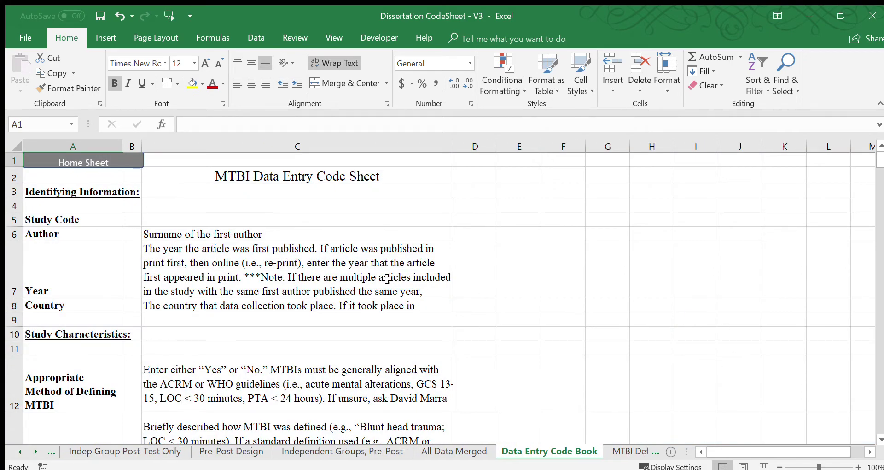
pyautogui.scroll(-3, 350, 294)
pyautogui.scroll(-3, 252, 273)
pyautogui.scroll(6, 274, 237)
pyautogui.scroll(-1, 270, 269)
pyautogui.scroll(1, 295, 271)
pyautogui.click(50, 453)
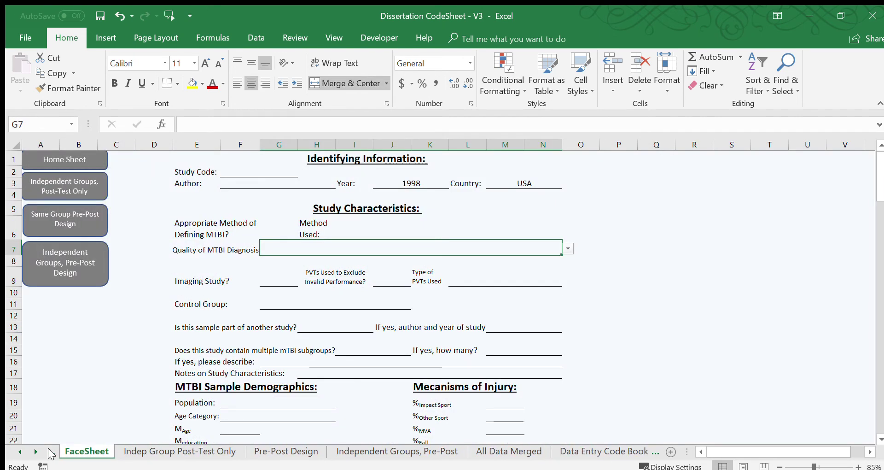
pyautogui.click(49, 454)
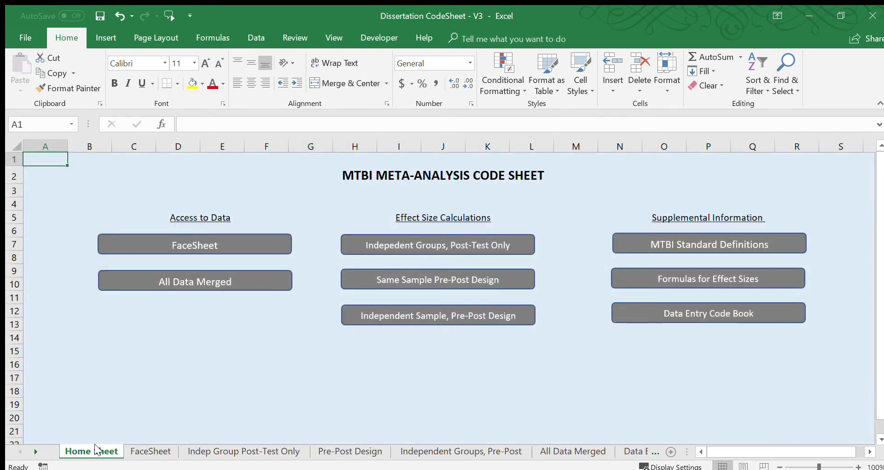
pyautogui.click(681, 314)
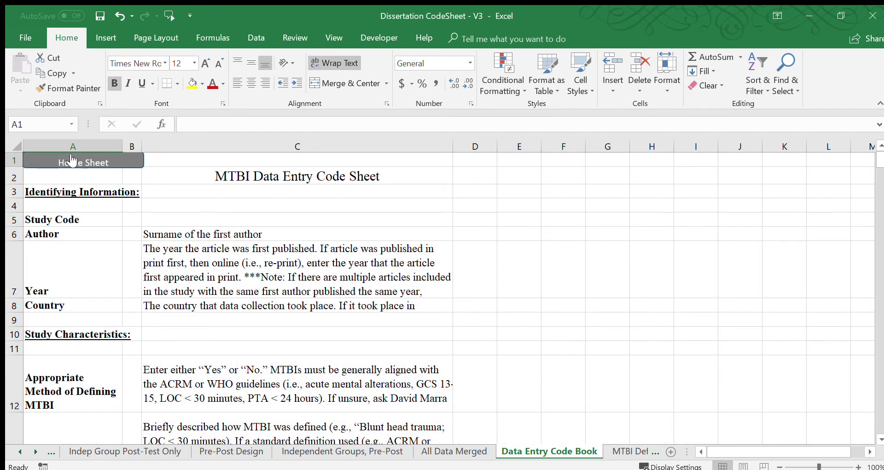
pyautogui.click(88, 161)
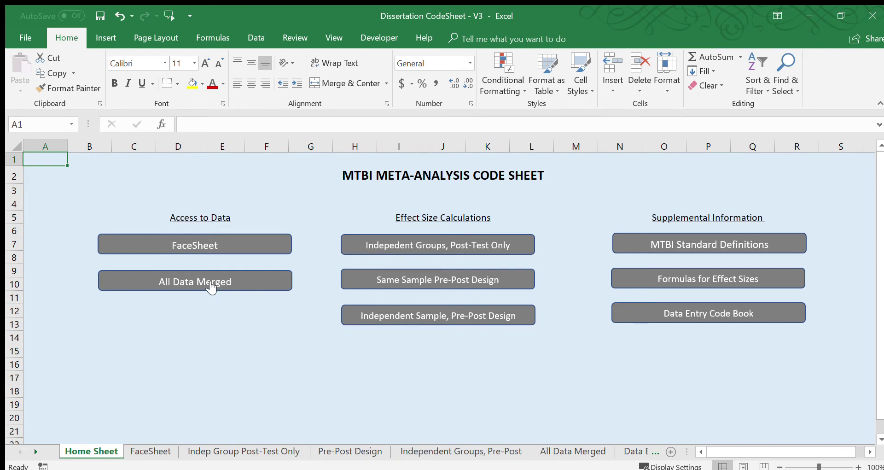
# - Open the FaceSheet and clear the existing Year and Country entries in the identifying information
pyautogui.click(230, 249)
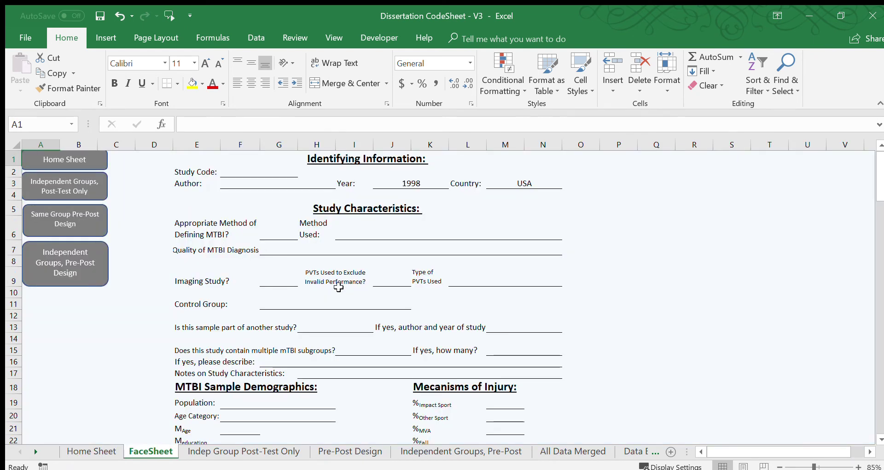
pyautogui.click(405, 180)
pyautogui.press('Delete')
pyautogui.press('Right')
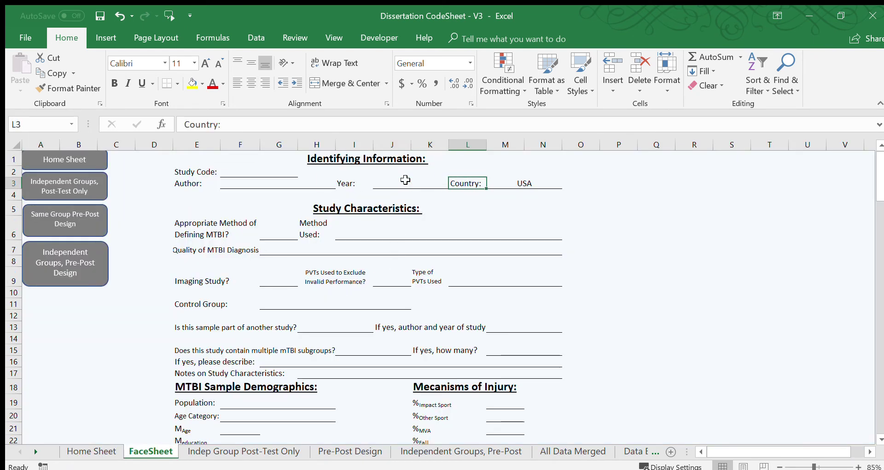
pyautogui.press('Right')
pyautogui.press('Delete')
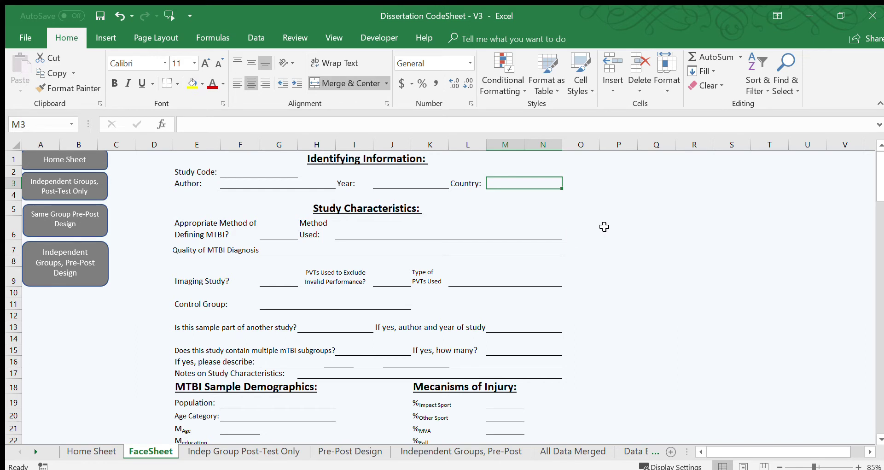
pyautogui.click(620, 222)
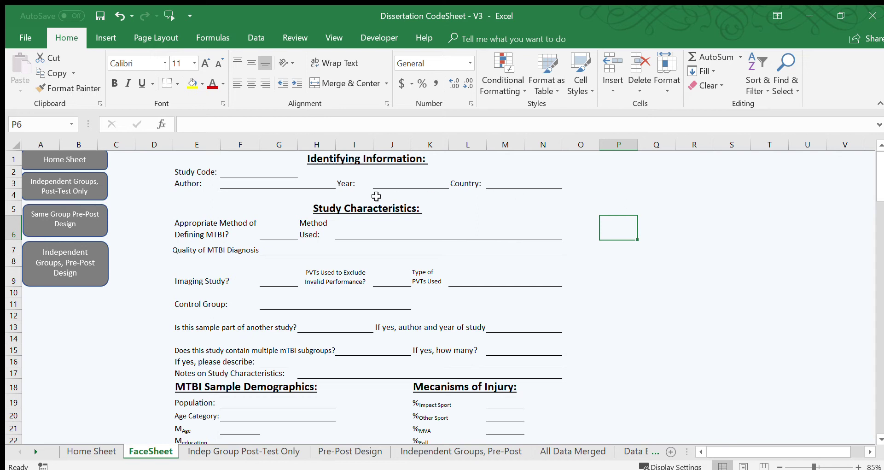
# - Enter 1998 as the Year and Canada as the Country in the identifying information
pyautogui.click(408, 187)
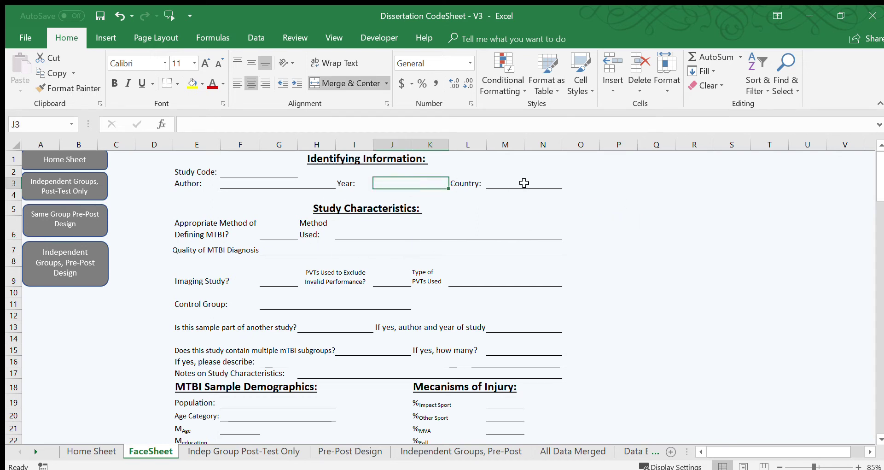
pyautogui.write('1998')
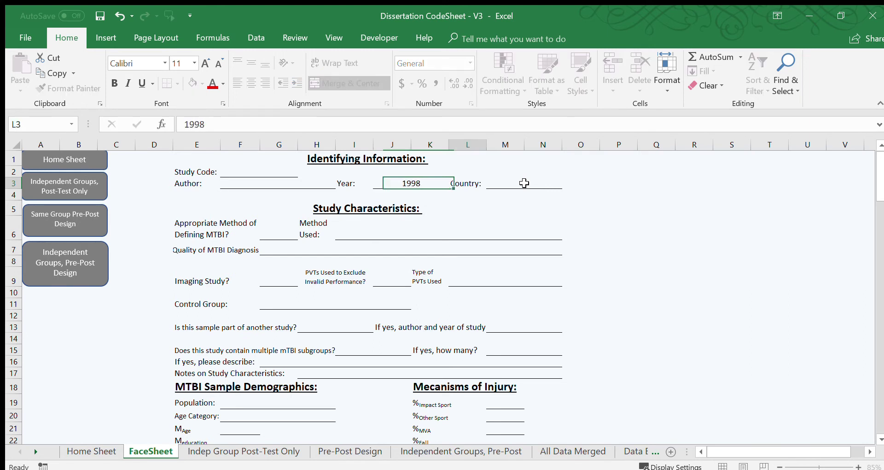
pyautogui.press('Tab')
pyautogui.click(524, 183)
pyautogui.write('Can')
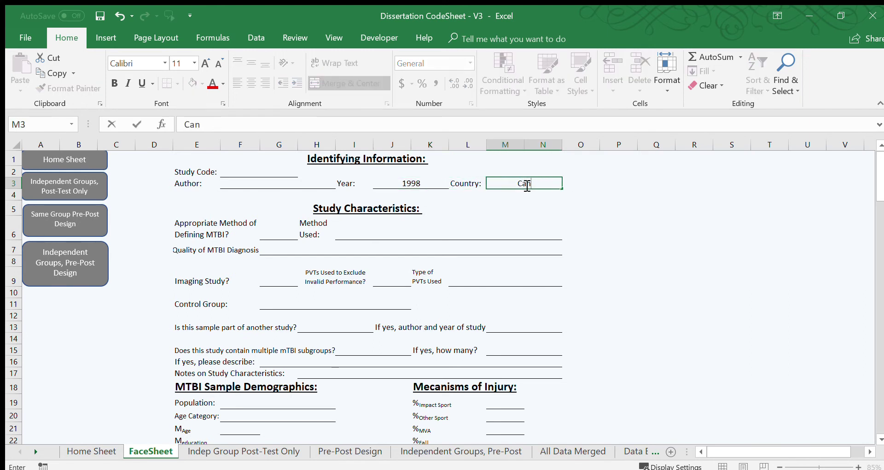
pyautogui.write('ada')
pyautogui.press('Return')
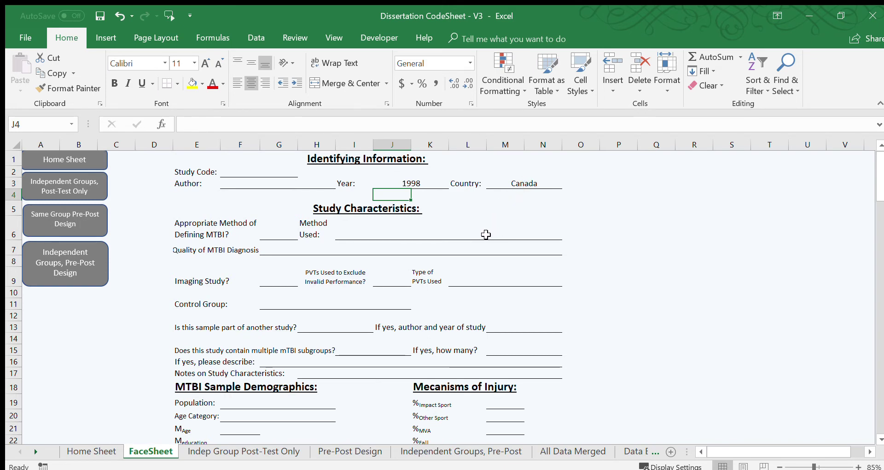
# - Set PVTs Used to Exclude Invalid Performance to Yes and the Type of PVTs Used to Stand-Alone
pyautogui.click(398, 279)
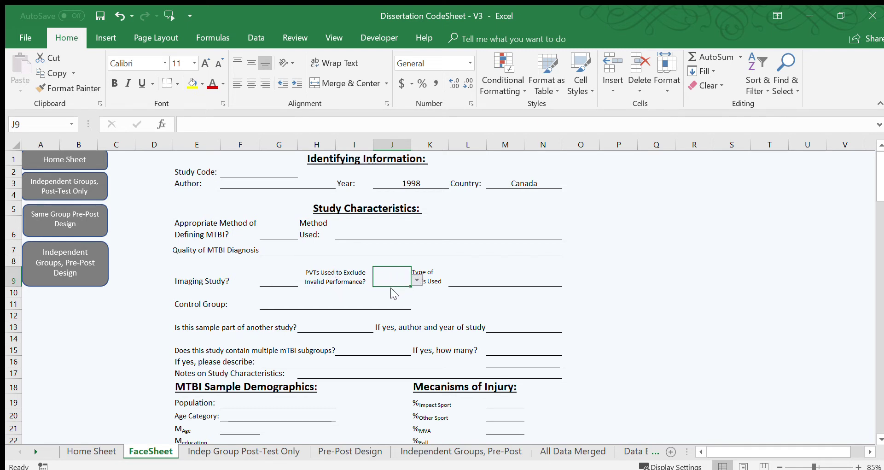
pyautogui.click(397, 287)
pyautogui.click(416, 280)
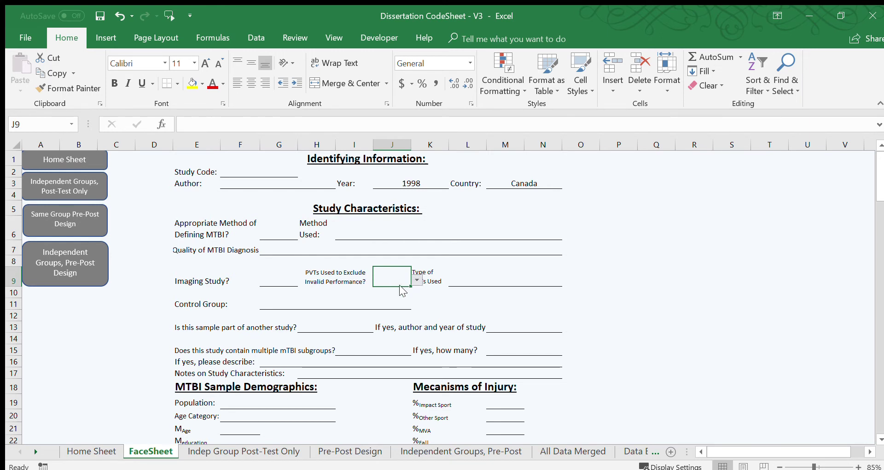
pyautogui.click(405, 289)
pyautogui.click(478, 272)
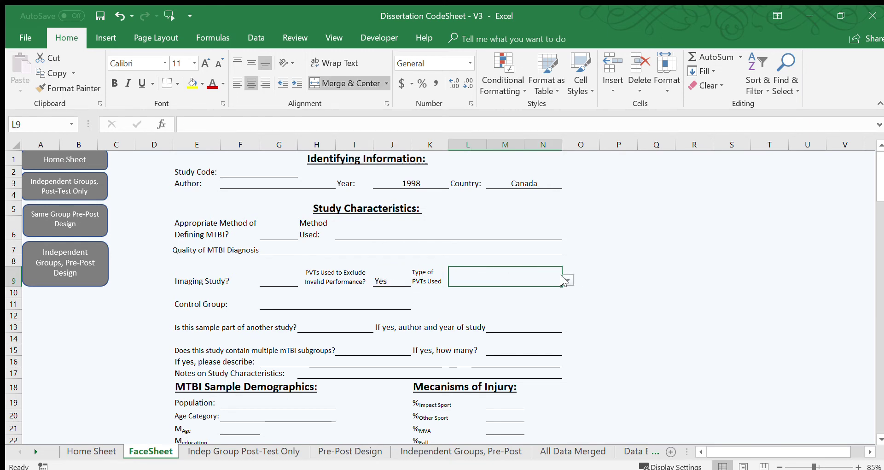
pyautogui.click(511, 289)
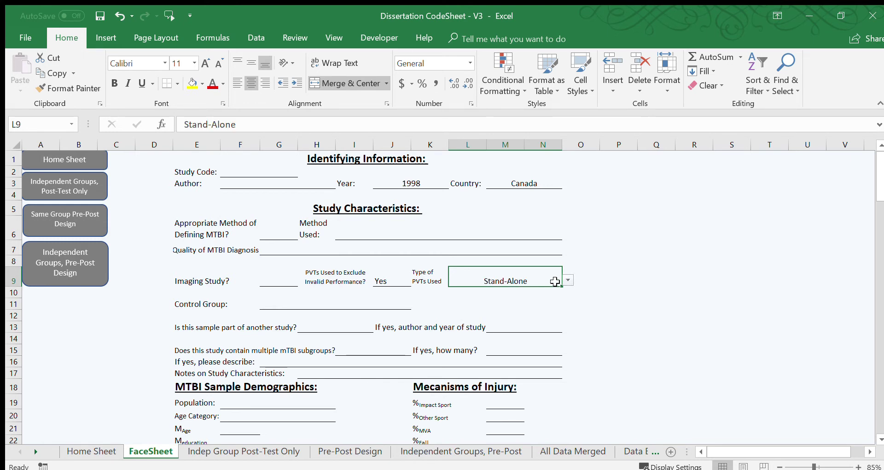
# - Consult the Data Entry Code Book for the study characteristics definitions, including Types of PVTs Used, and return to the FaceSheet
pyautogui.click(70, 159)
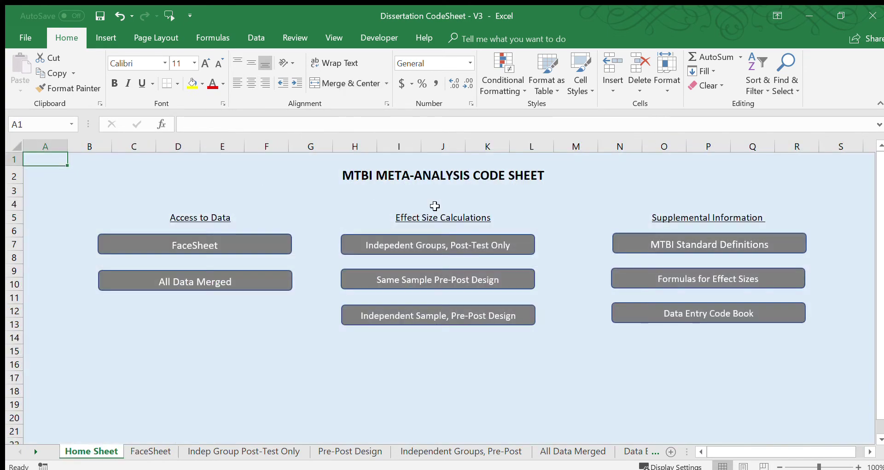
pyautogui.click(667, 304)
pyautogui.scroll(-6, 229, 320)
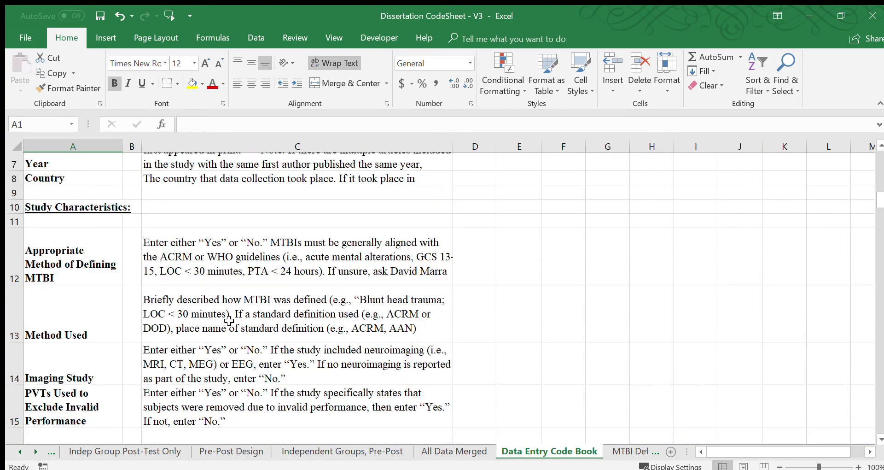
pyautogui.scroll(-1, 229, 320)
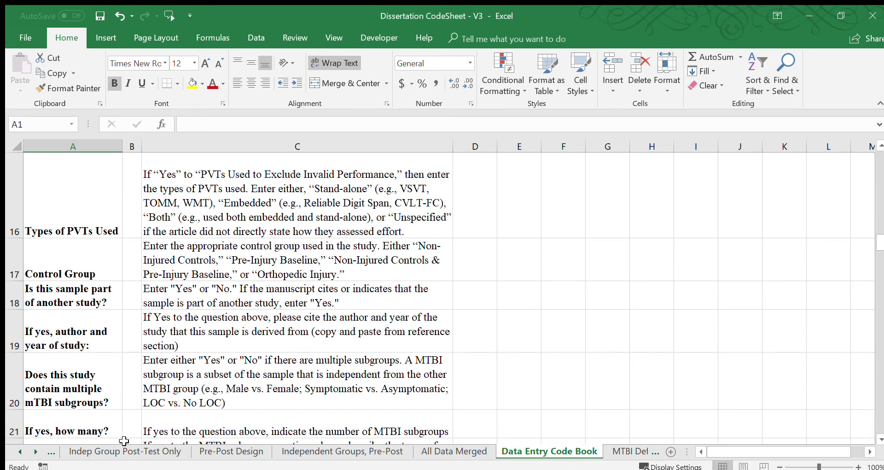
pyautogui.click(52, 456)
pyautogui.click(69, 451)
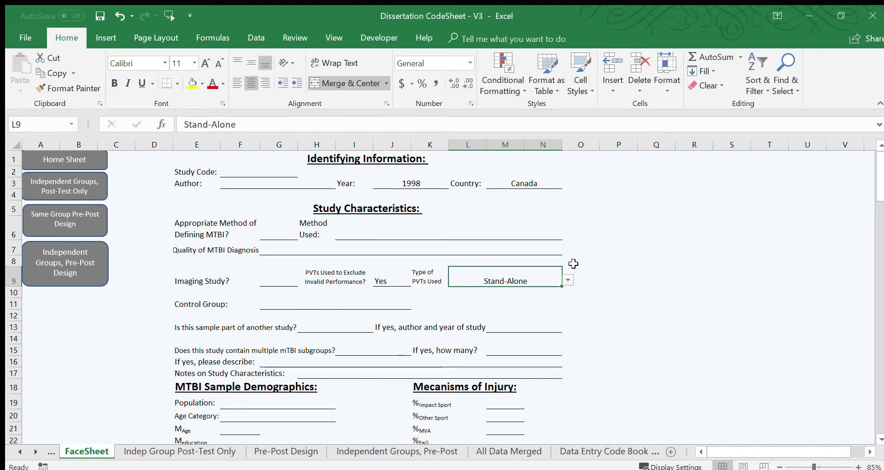
# - Open the Independent Groups, Post-Test Only effect size sheet from the Home Sheet and review its cognitive domains and mood/emotional functioning sections
pyautogui.click(54, 160)
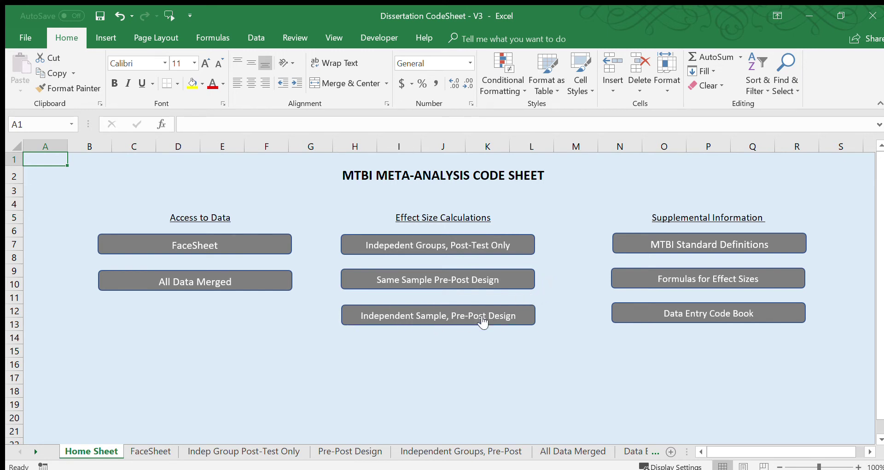
pyautogui.click(459, 247)
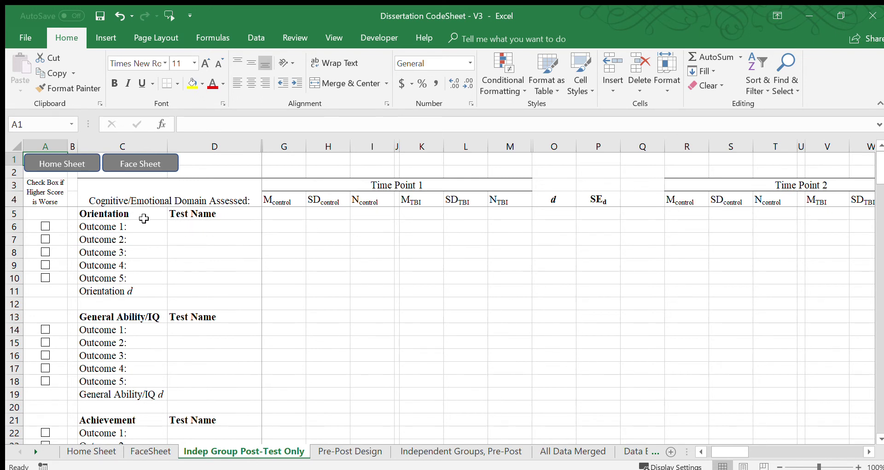
pyautogui.scroll(-6, 215, 250)
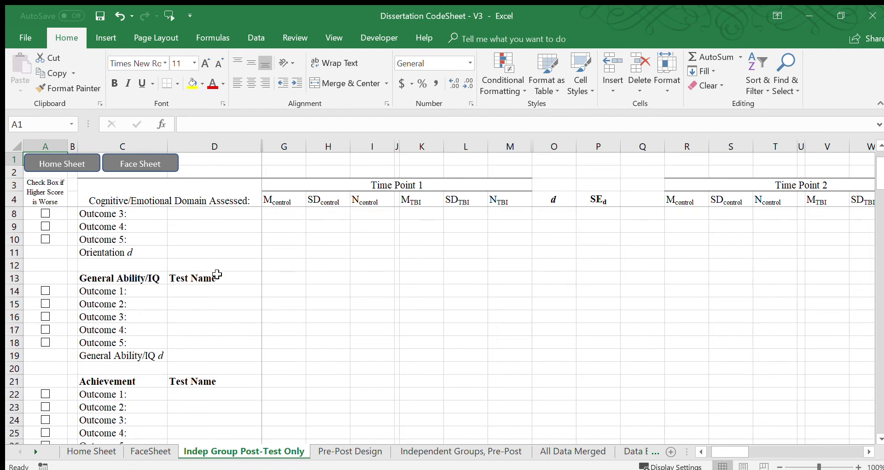
pyautogui.scroll(-4, 219, 280)
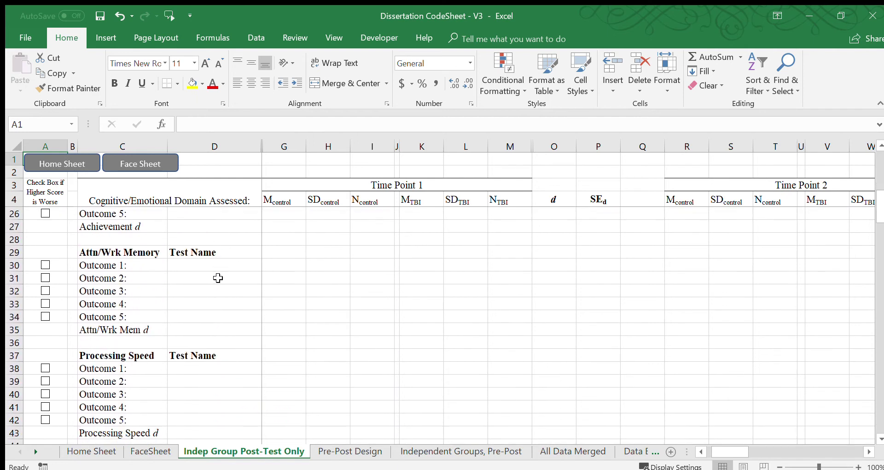
pyautogui.scroll(-4, 217, 278)
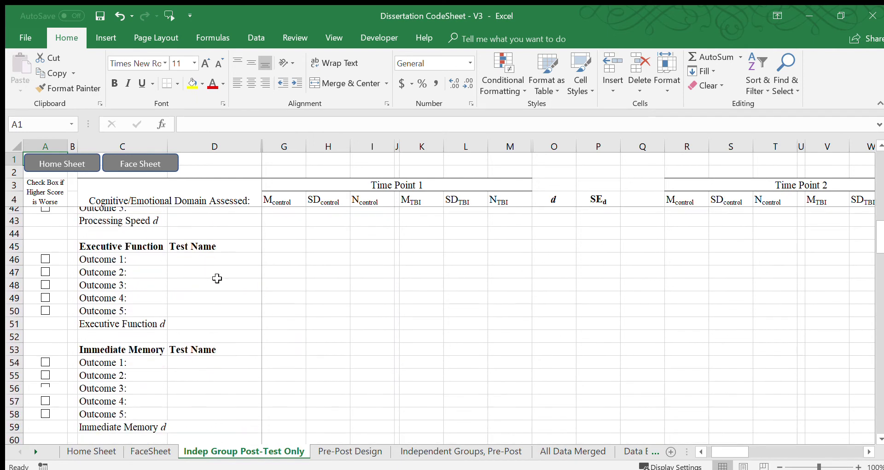
pyautogui.scroll(-8, 230, 299)
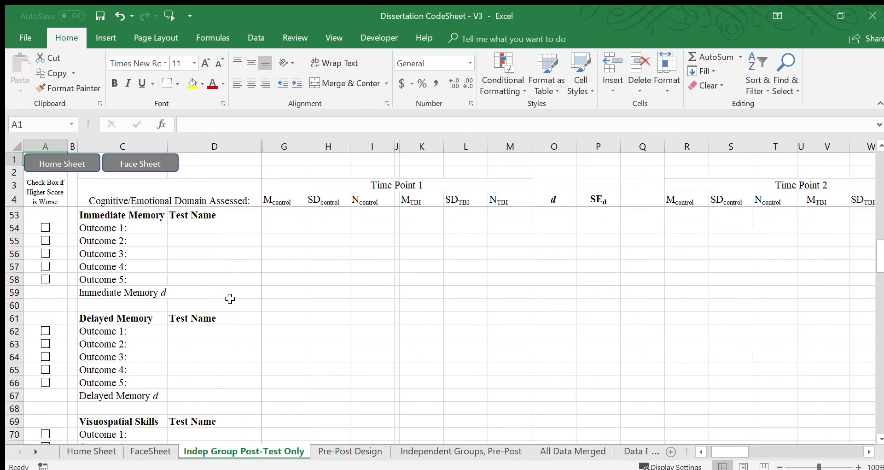
pyautogui.scroll(-1, 229, 299)
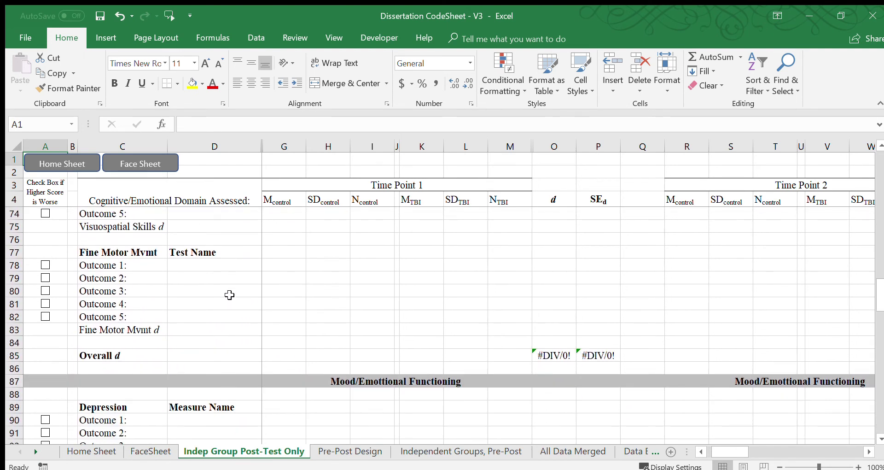
pyautogui.scroll(-3, 244, 279)
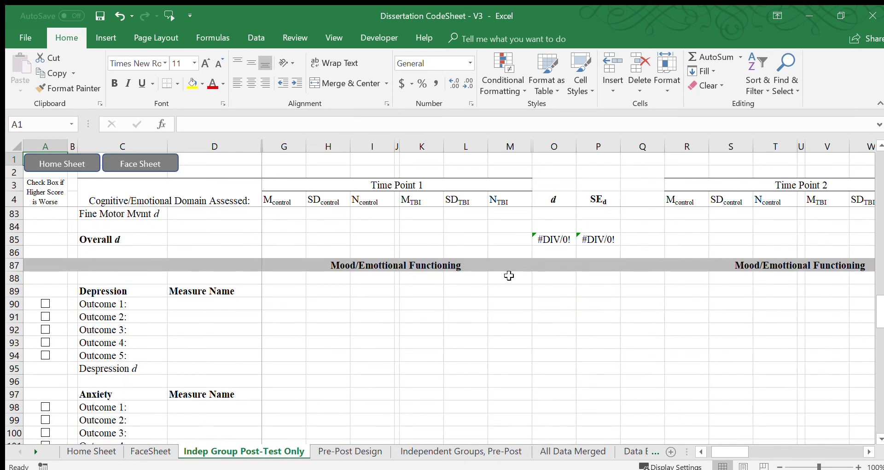
pyautogui.scroll(-2, 323, 276)
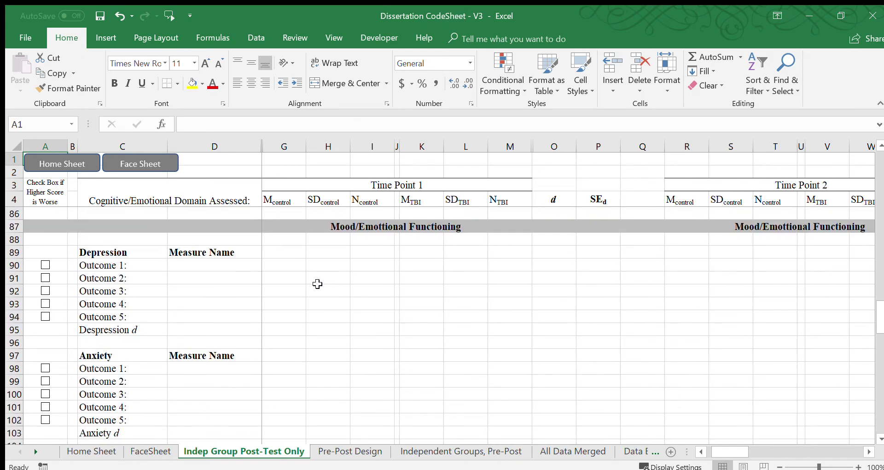
pyautogui.scroll(1, 127, 246)
pyautogui.scroll(-1, 158, 253)
pyautogui.scroll(-1, 158, 253)
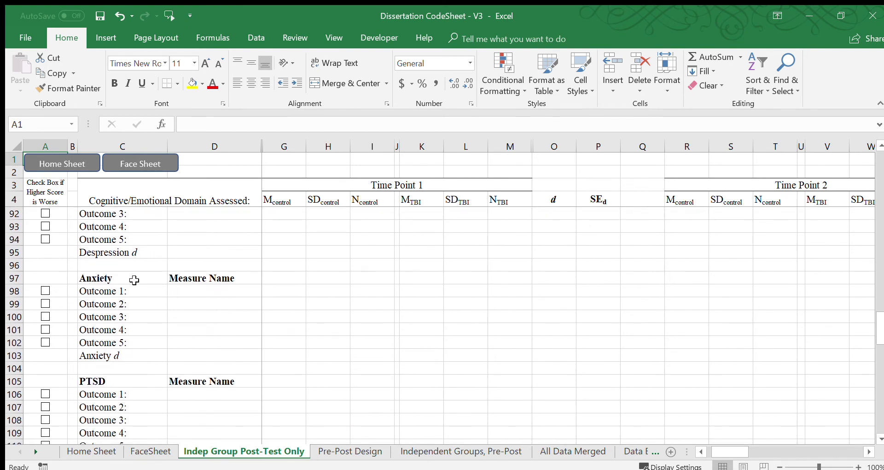
pyautogui.scroll(-1, 134, 280)
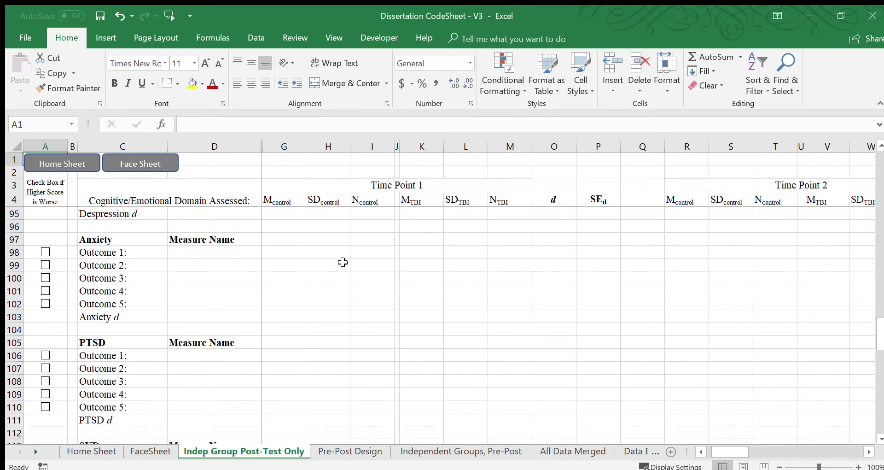
pyautogui.scroll(-1, 295, 276)
pyautogui.scroll(-1, 276, 310)
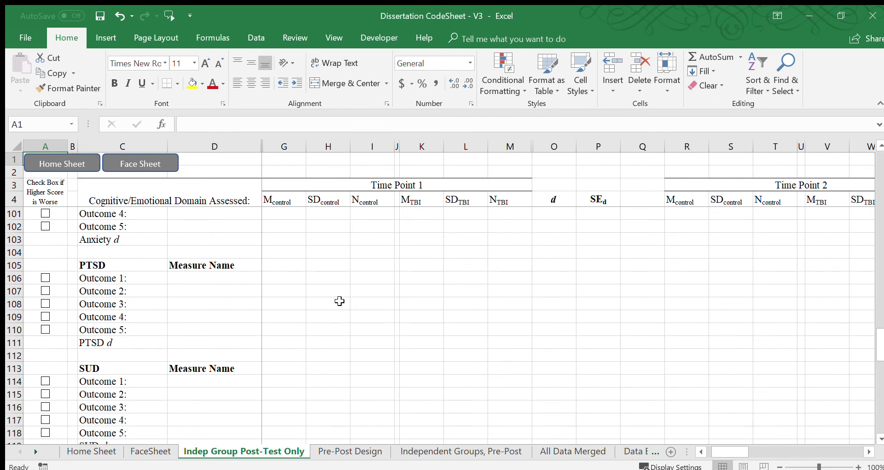
# - Review the remaining mood sections and the Post-Concussive Symptomology section of the effect size sheet, and return to its beginning
pyautogui.scroll(-1, 339, 301)
pyautogui.scroll(-1, 362, 312)
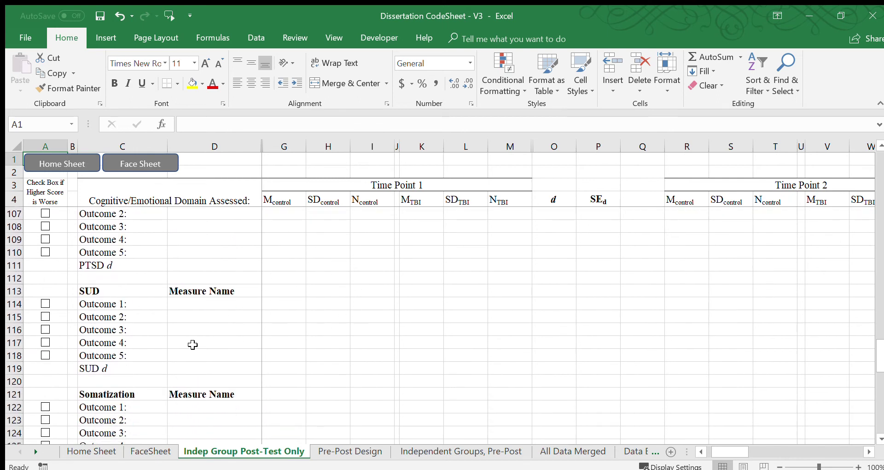
pyautogui.scroll(-5, 361, 313)
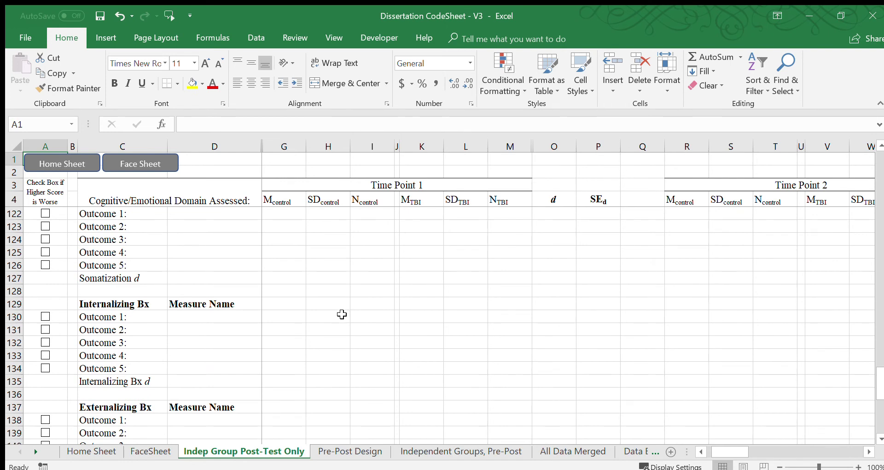
pyautogui.scroll(-5, 342, 314)
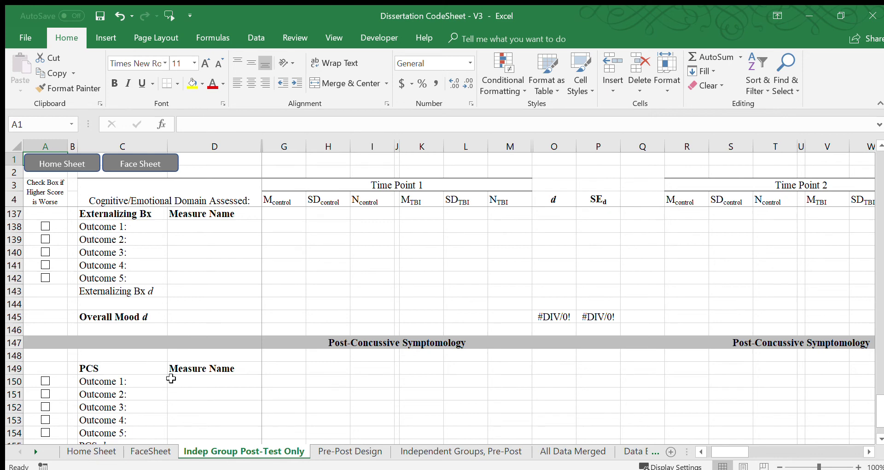
pyautogui.scroll(-2, 716, 361)
pyautogui.click(877, 189)
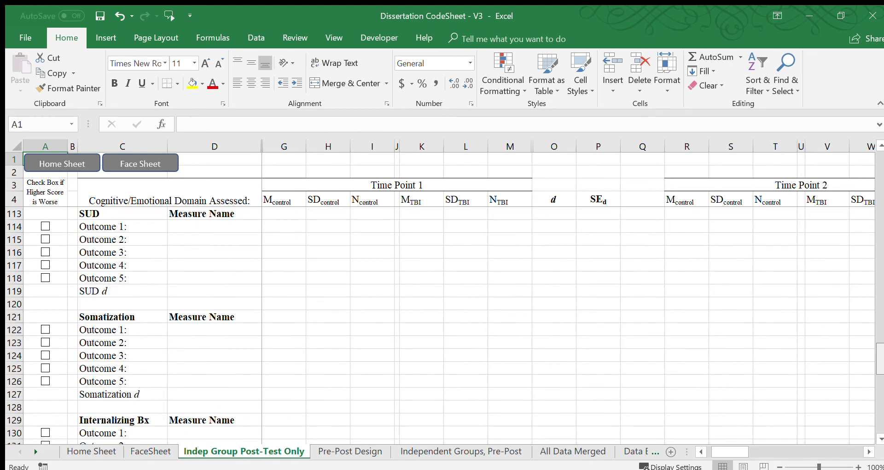
pyautogui.click(877, 189)
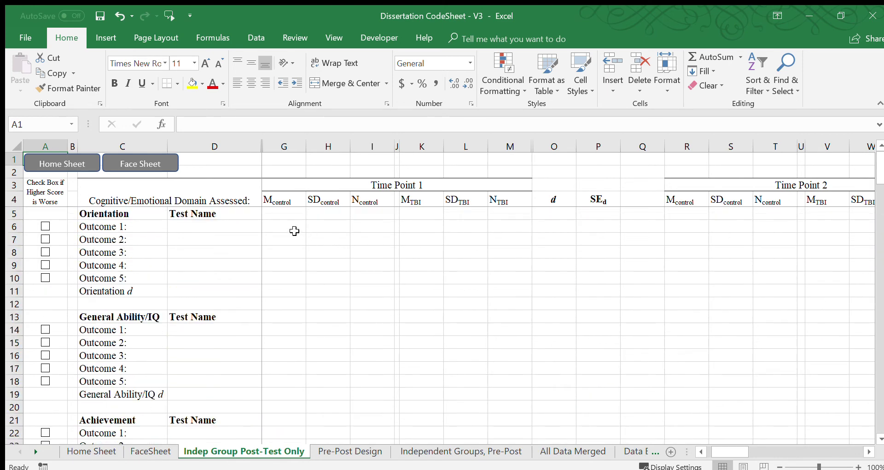
# - For General Ability/IQ Outcome 1 at Time Point 1, enter a control group mean of 100, SD of 10 and N of 100
pyautogui.click(284, 222)
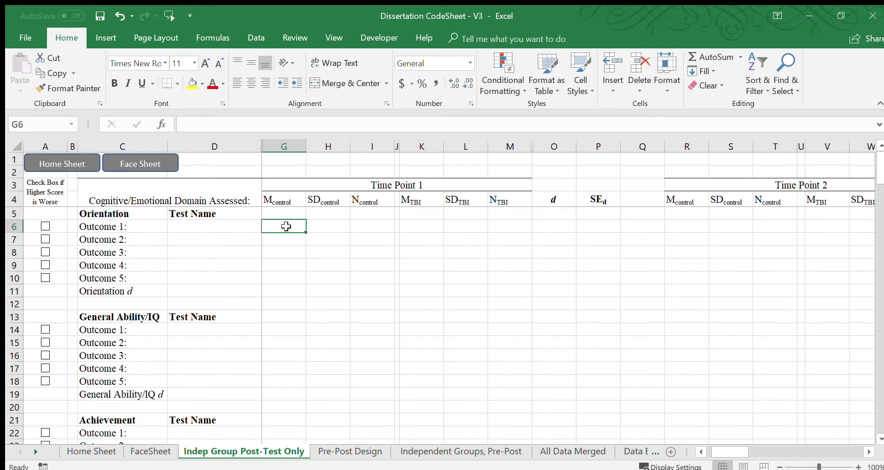
pyautogui.write('1')
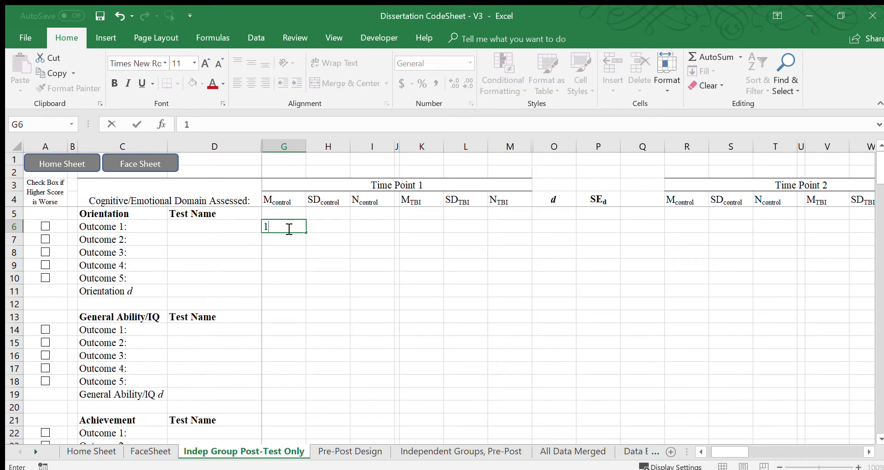
pyautogui.press('Down')
pyautogui.press('Down')
pyautogui.press('Down')
pyautogui.press('Down')
pyautogui.press('Down')
pyautogui.press('Down')
pyautogui.press('Down')
pyautogui.press('Down')
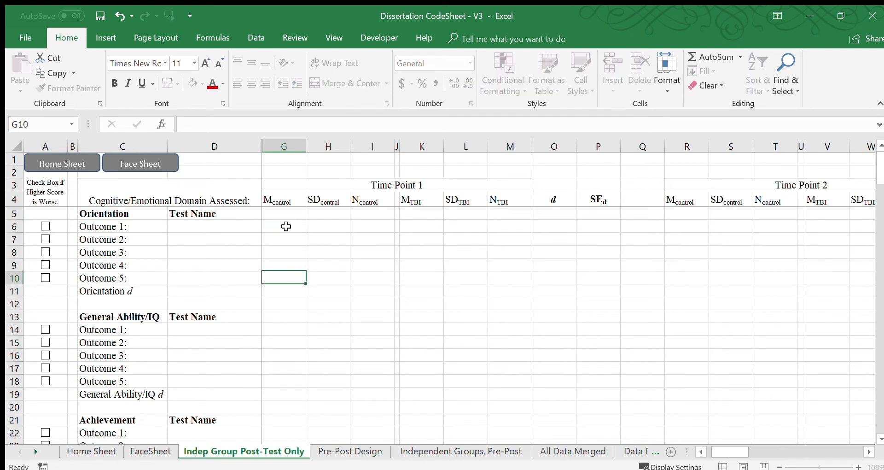
pyautogui.press('Up')
pyautogui.press('Down')
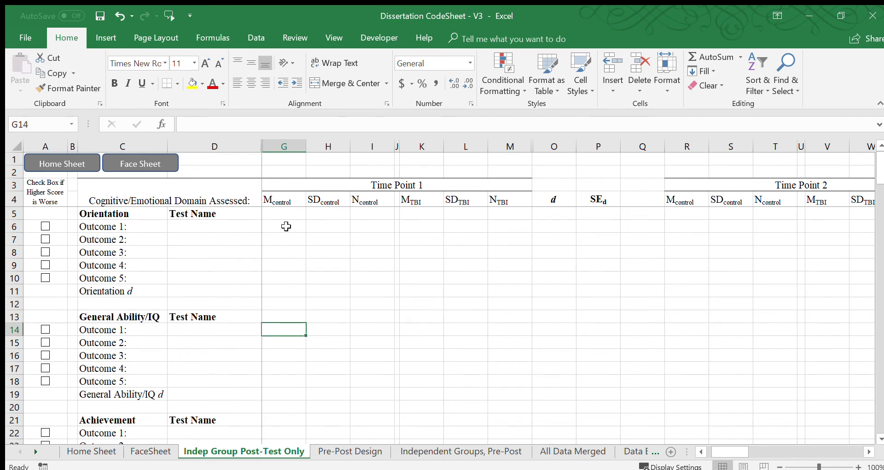
pyautogui.write('10')
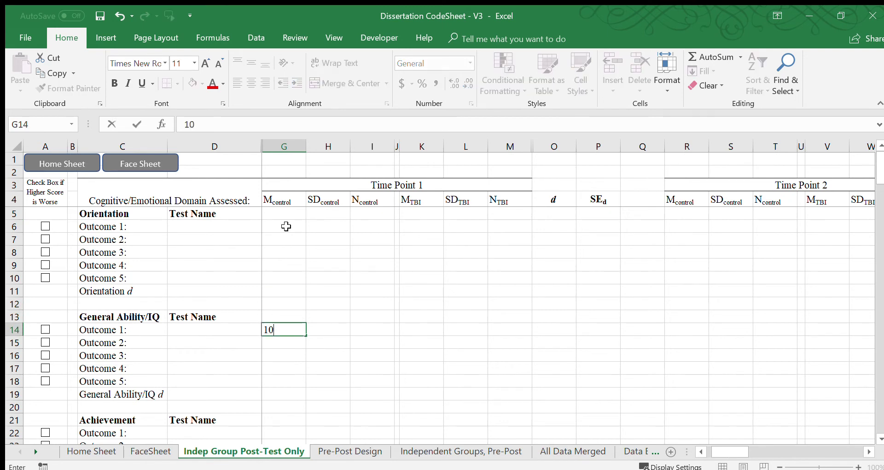
pyautogui.write('0')
pyautogui.press('Tab')
pyautogui.write('10')
pyautogui.press('Tab')
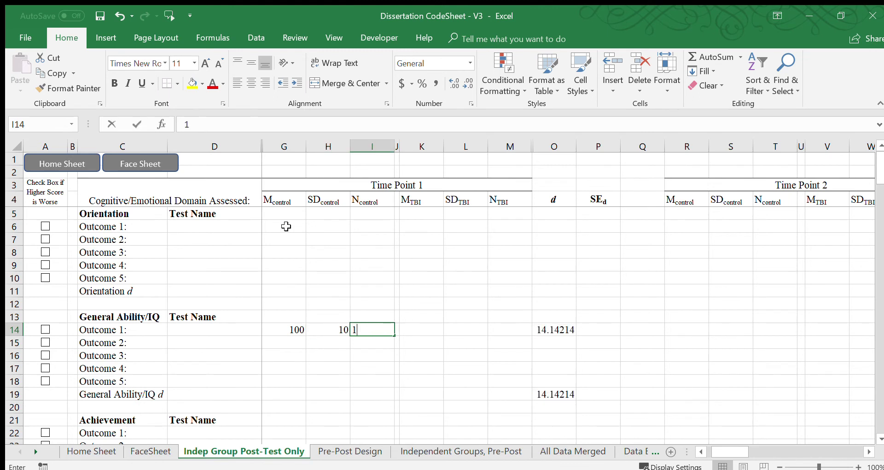
pyautogui.write('100')
pyautogui.press('Tab')
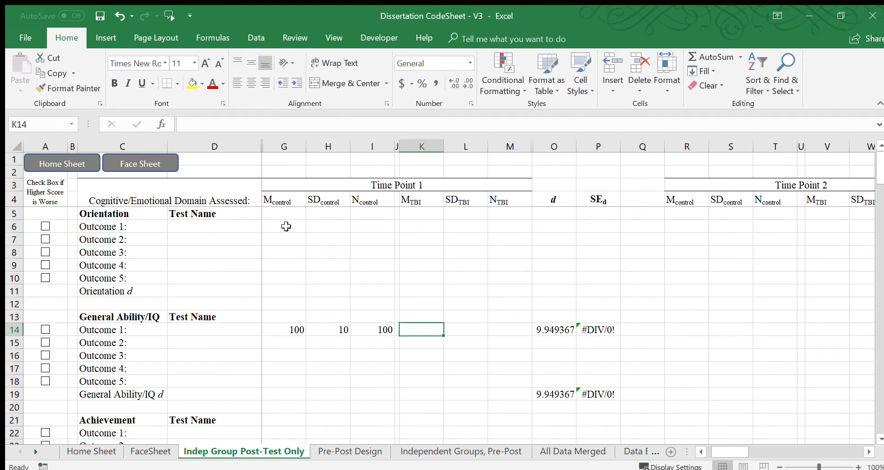
# - Complete General Ability/IQ Outcome 1 with a TBI mean of 90, SD of 10 and N of 50, and flag its higher score as worse
pyautogui.write('90')
pyautogui.press('Tab')
pyautogui.write('10')
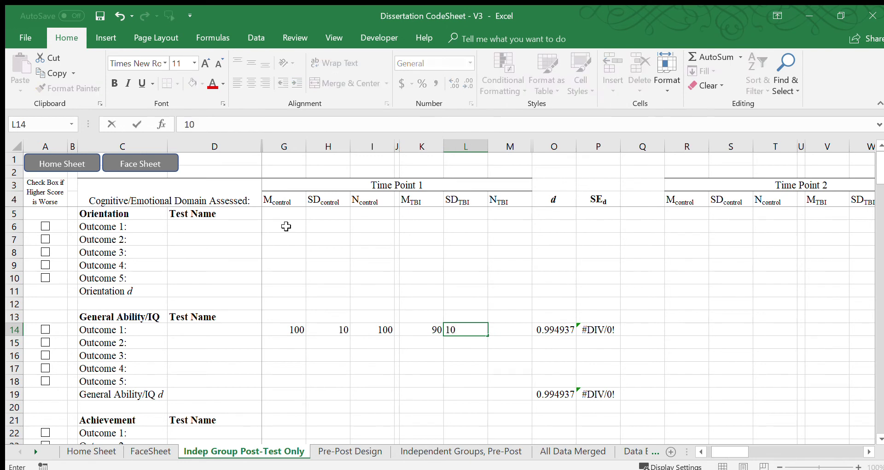
pyautogui.press('Tab')
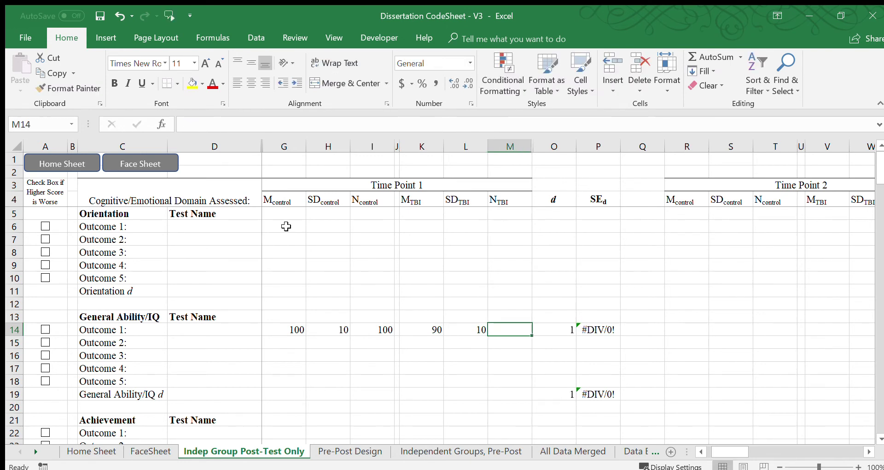
pyautogui.write('50')
pyautogui.press('Return')
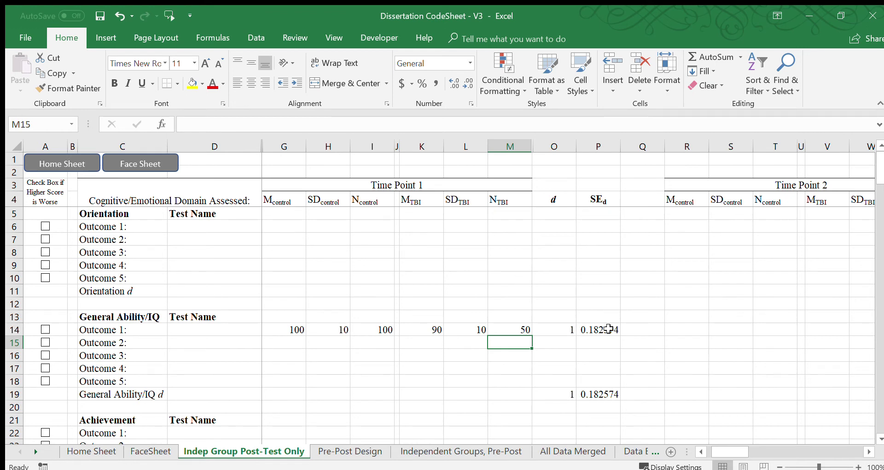
pyautogui.click(291, 327)
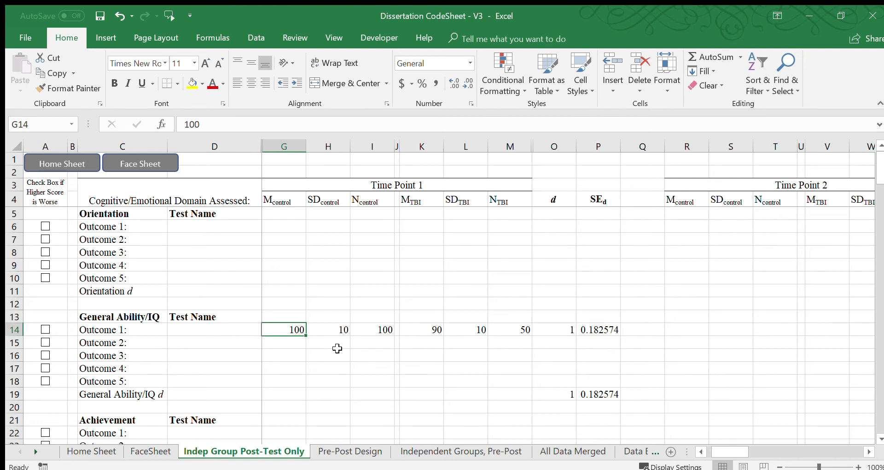
pyautogui.click(45, 329)
# - Examine the FaceSheet's Neuropsychological Outcomes section, including the Experimental Design field, and return to the Indep Group Post-Test Only sheet
pyautogui.click(155, 449)
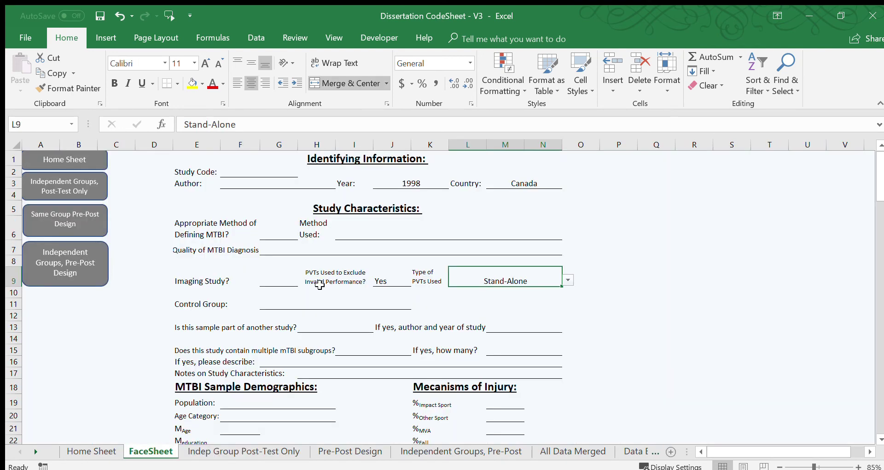
pyautogui.scroll(-8, 363, 327)
pyautogui.scroll(-11, 370, 327)
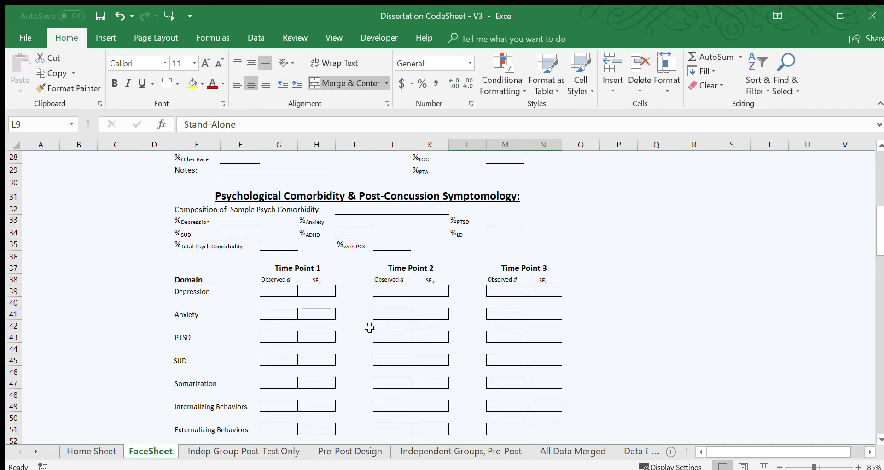
pyautogui.scroll(-7, 370, 328)
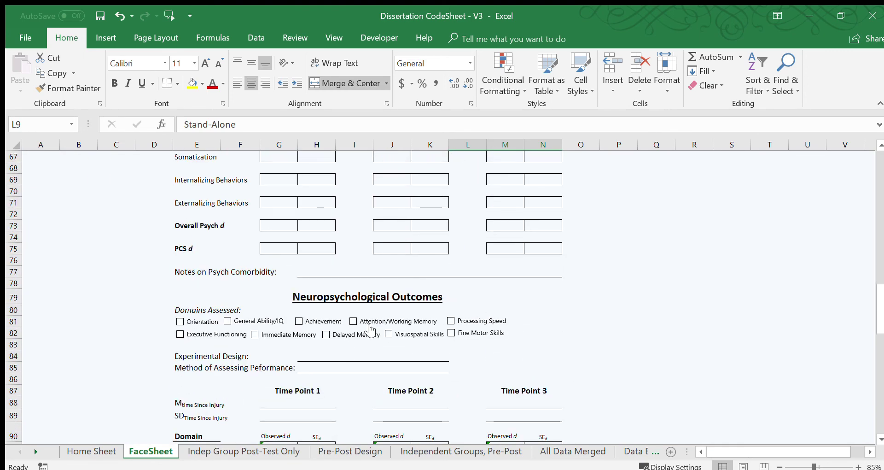
pyautogui.scroll(-1, 369, 330)
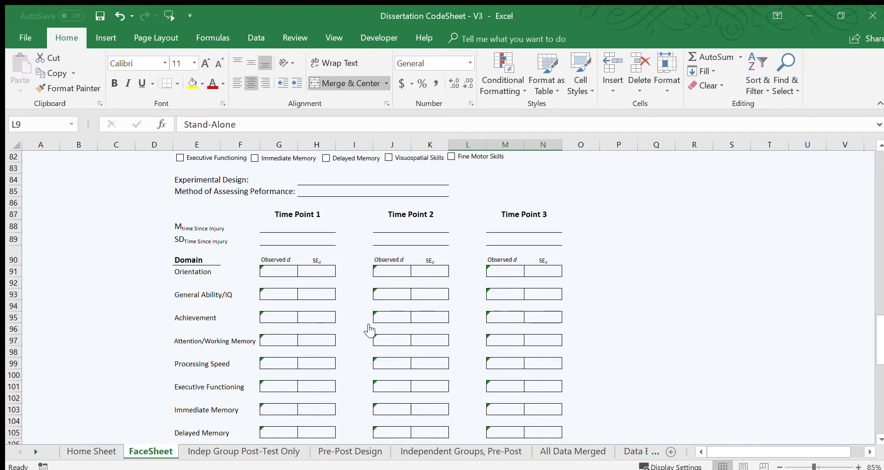
pyautogui.scroll(-2, 370, 336)
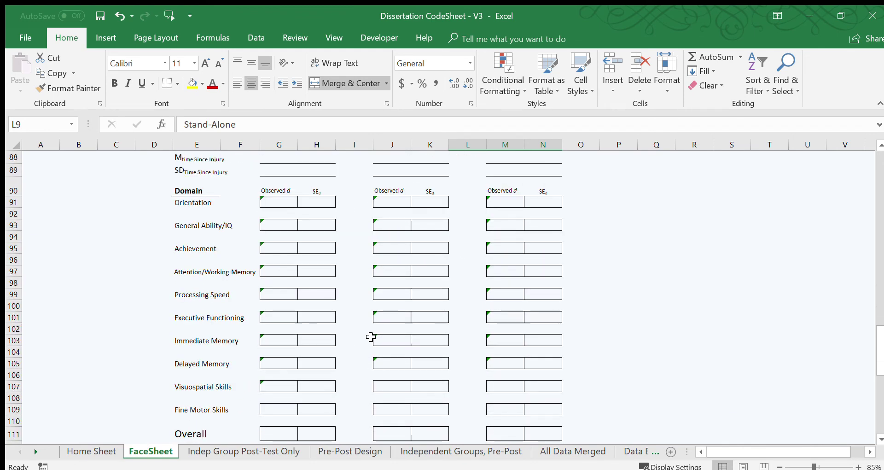
pyautogui.scroll(3, 370, 336)
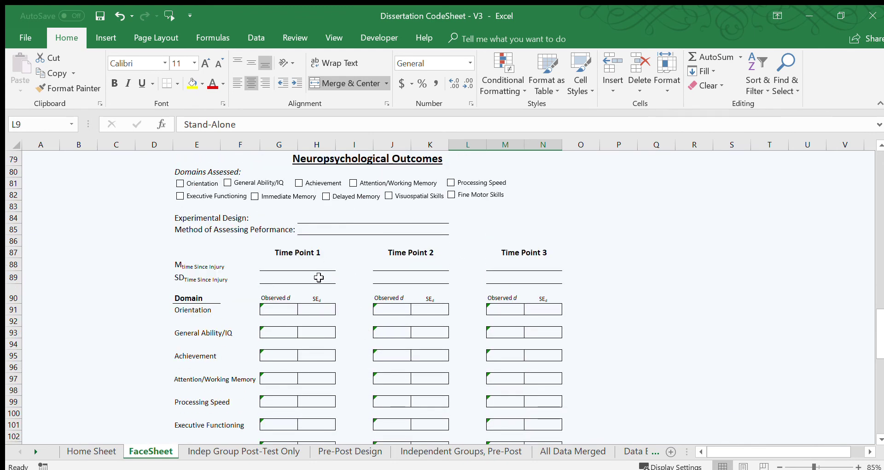
pyautogui.click(348, 217)
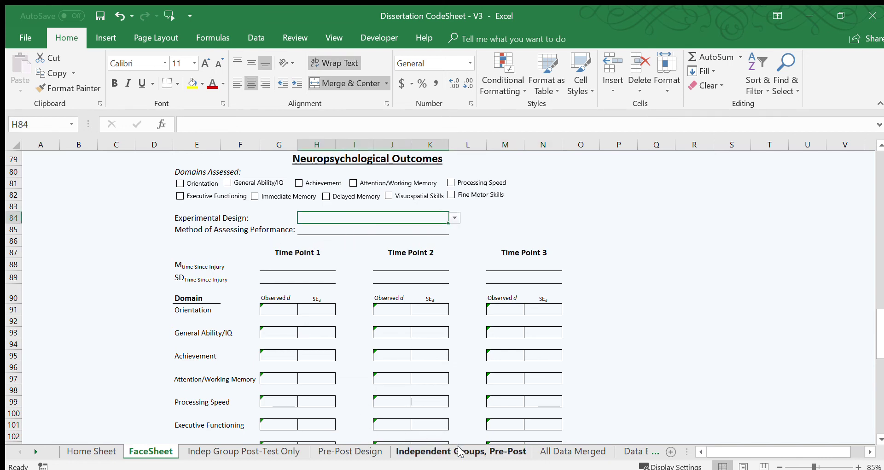
pyautogui.click(244, 450)
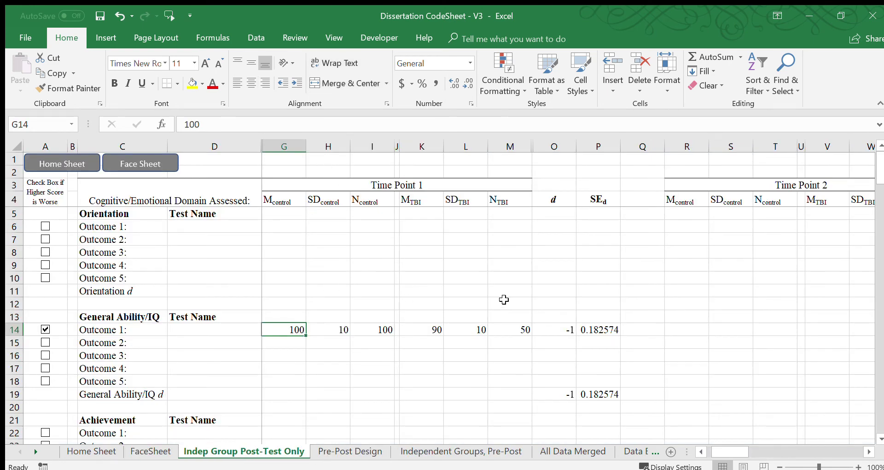
# - On the FaceSheet, set the Experimental Design under Neuropsychological Outcomes to Independent Groups, Post-Test only
pyautogui.click(164, 160)
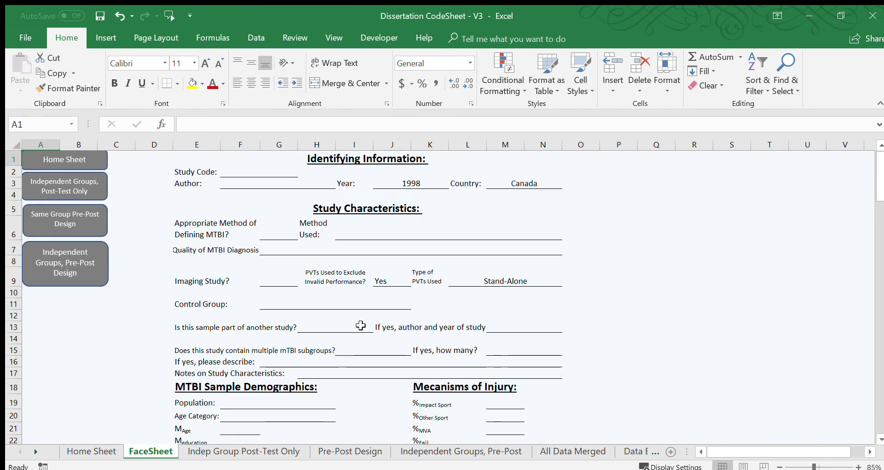
pyautogui.scroll(-20, 364, 329)
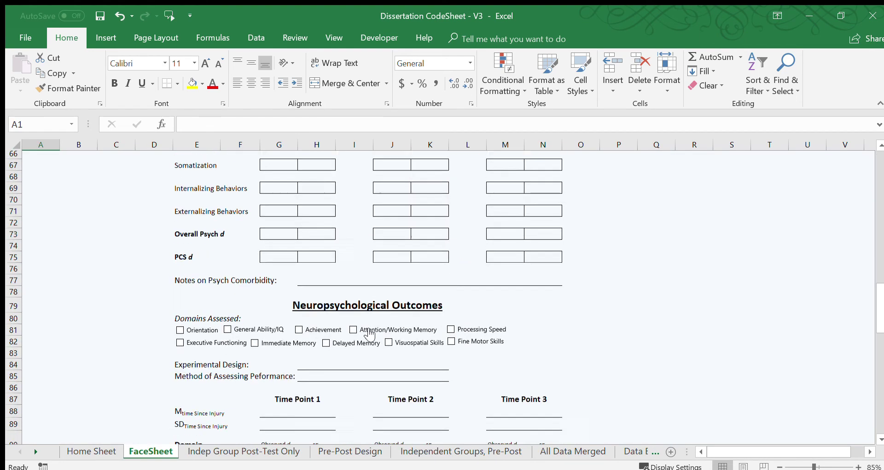
pyautogui.scroll(-4, 370, 333)
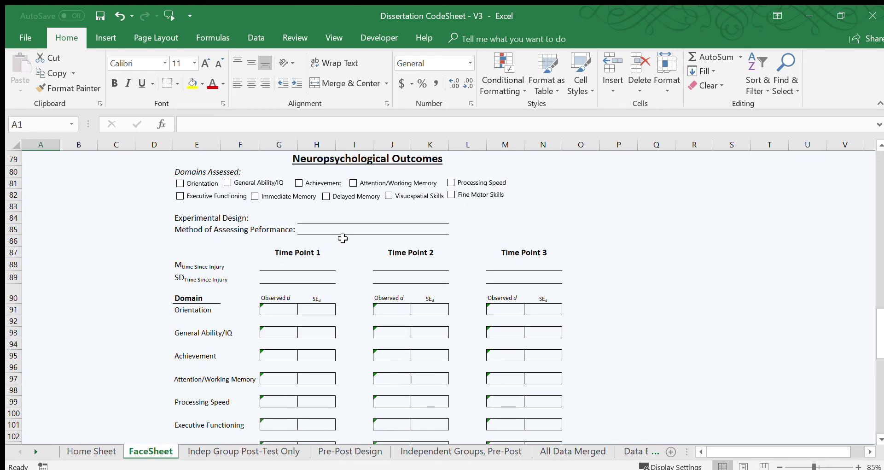
pyautogui.click(347, 217)
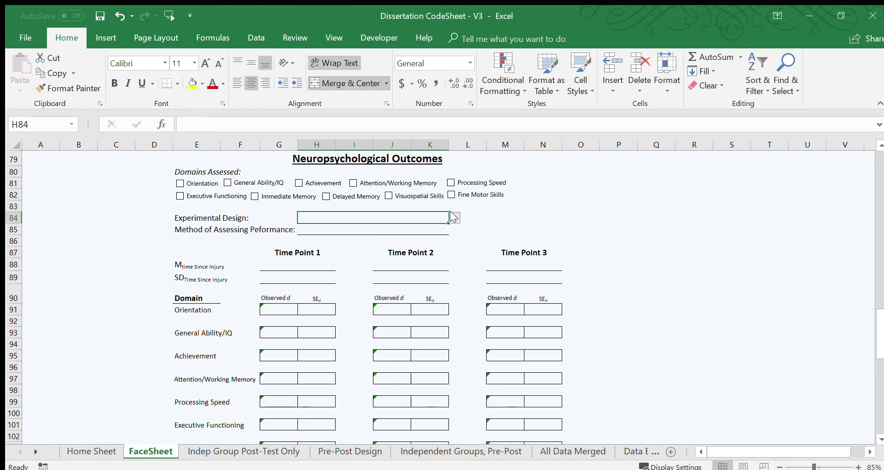
pyautogui.click(368, 223)
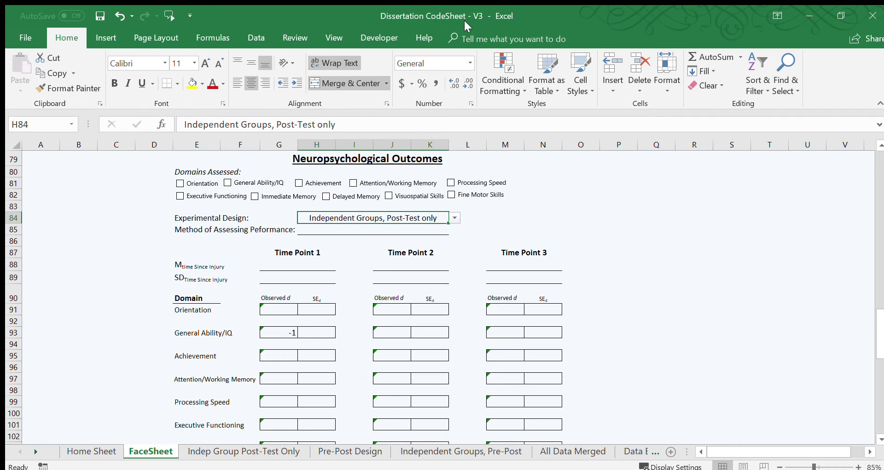
# - Review the FaceSheet's psychological comorbidity and neuropsychological effect size tables, and reopen the FaceSheet from the Home Sheet
pyautogui.scroll(10, 379, 352)
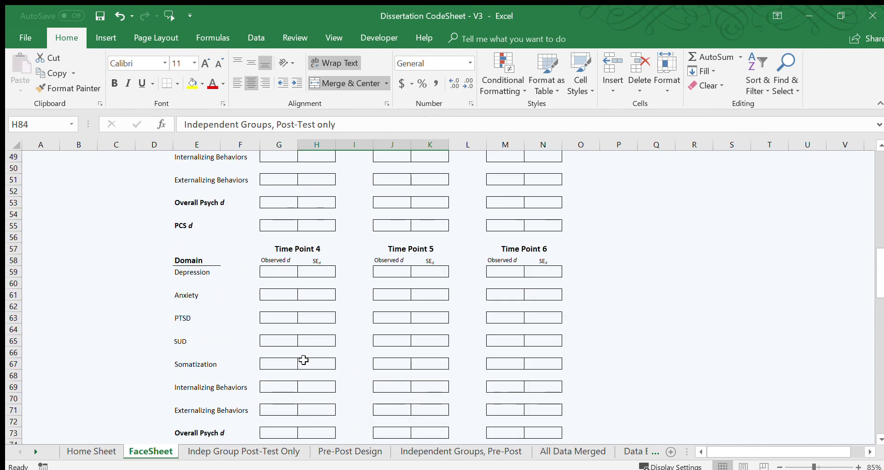
pyautogui.scroll(3, 320, 370)
pyautogui.scroll(3, 356, 328)
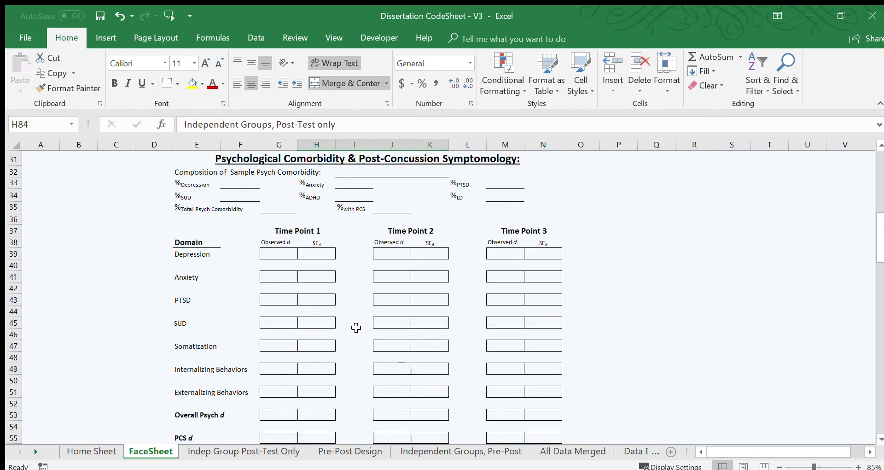
pyautogui.scroll(-1, 329, 292)
pyautogui.scroll(1, 337, 302)
pyautogui.scroll(-4, 337, 305)
pyautogui.scroll(-16, 337, 305)
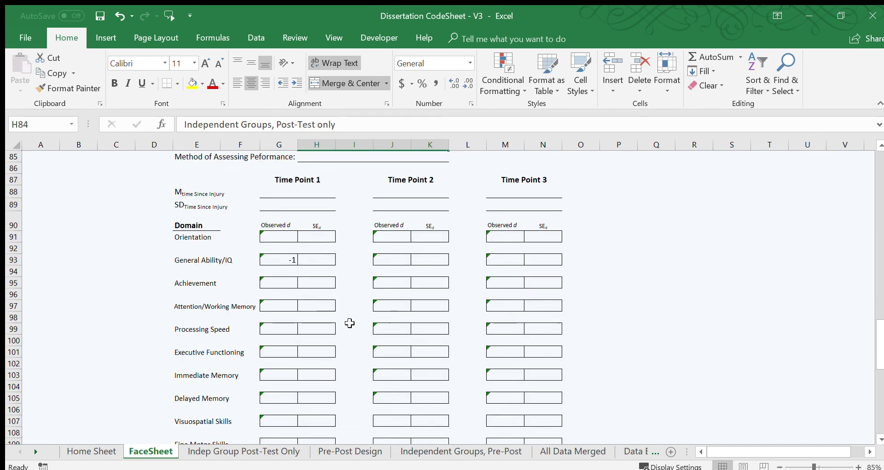
pyautogui.scroll(20, 348, 324)
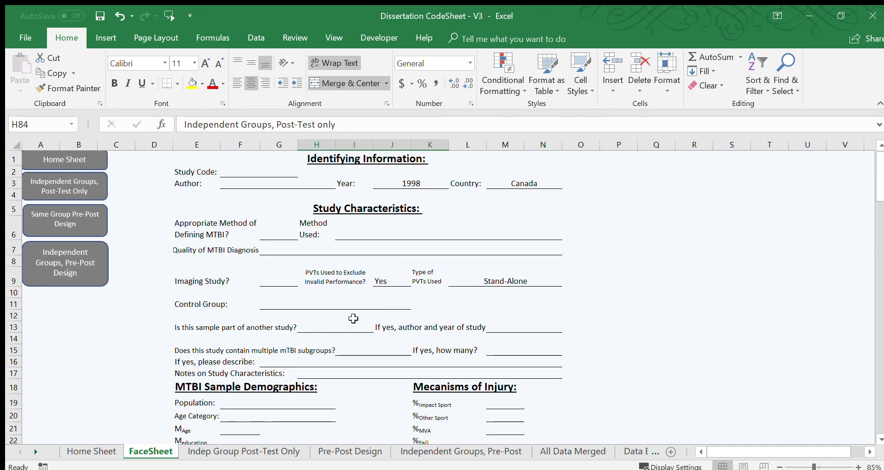
pyautogui.click(69, 159)
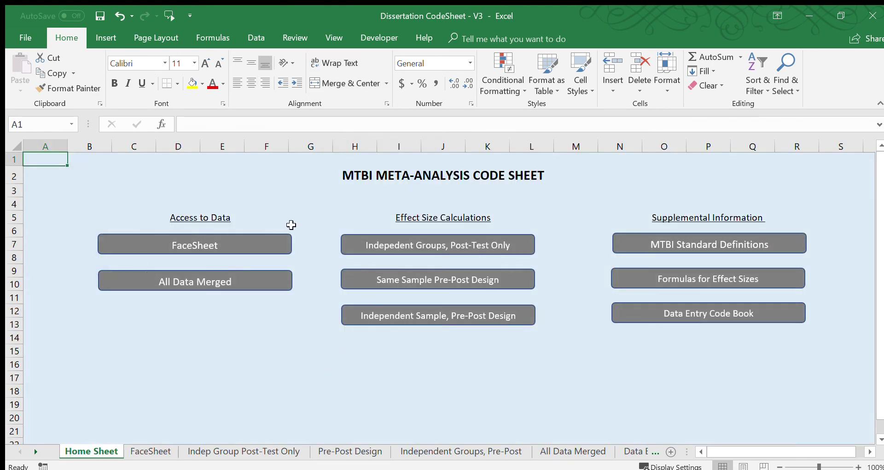
pyautogui.click(220, 245)
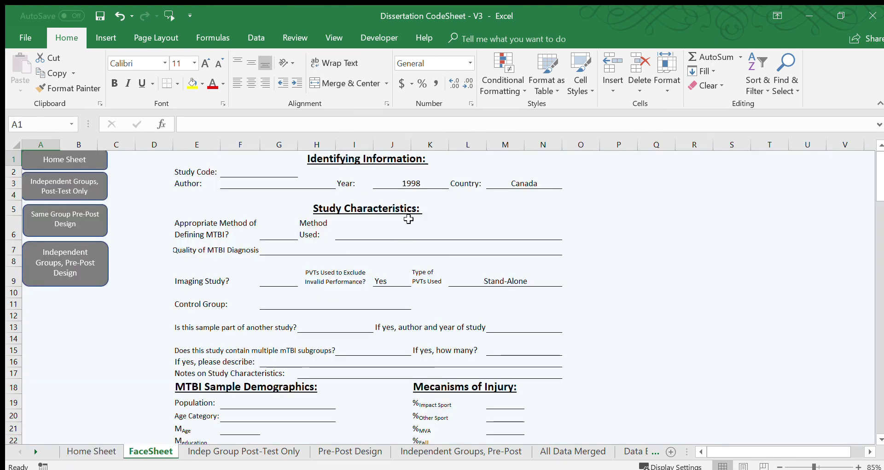
# - Review the FaceSheet's study characteristics, sample demographics, mechanisms of injury and psychological comorbidity sections, and return to the Home Sheet
pyautogui.scroll(-4, 315, 247)
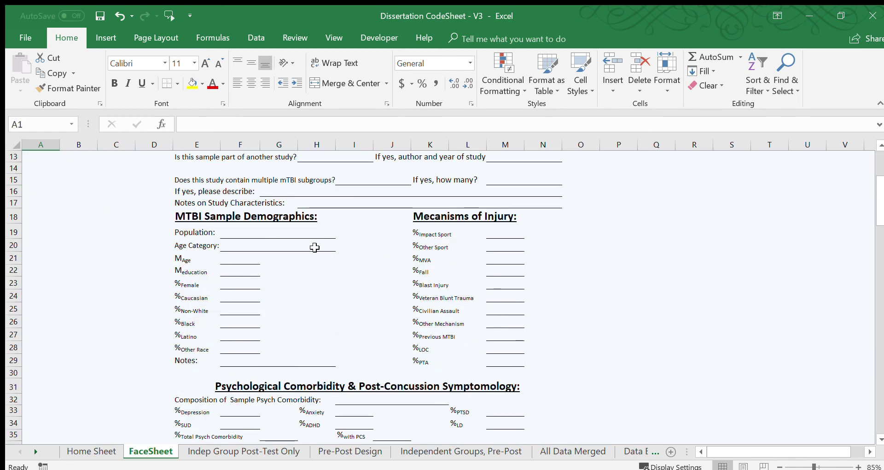
pyautogui.scroll(-4, 463, 317)
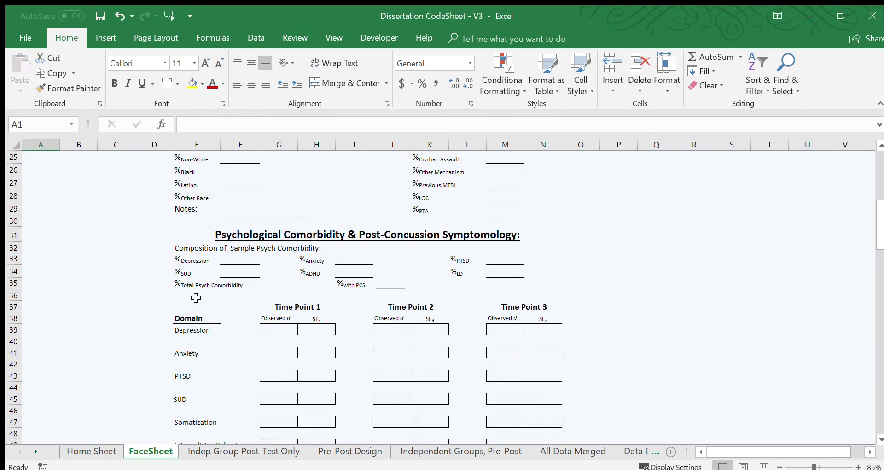
pyautogui.scroll(4, 130, 212)
pyautogui.scroll(2, 131, 212)
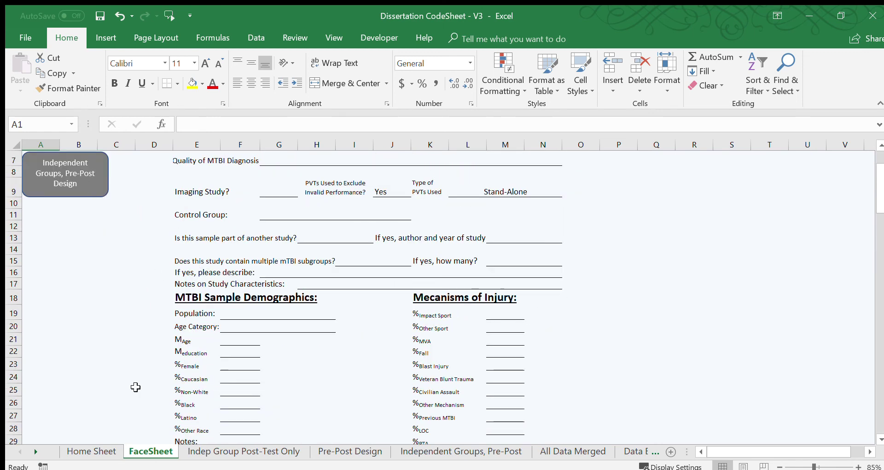
pyautogui.click(97, 452)
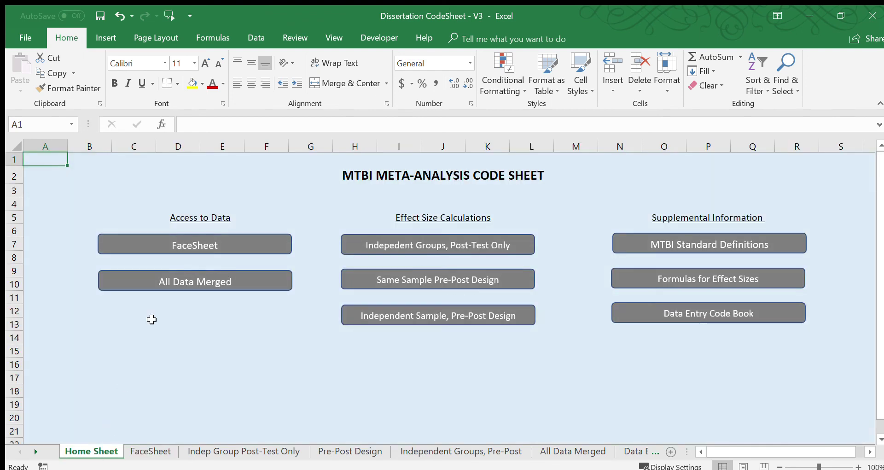
# - Examine the merged data row on the All Data Merged sheet, highlighting cells A2:D2 from Study_Code to Country, and return to the Home Sheet
pyautogui.click(176, 282)
pyautogui.moveTo(50, 249); pyautogui.dragTo(207, 243)
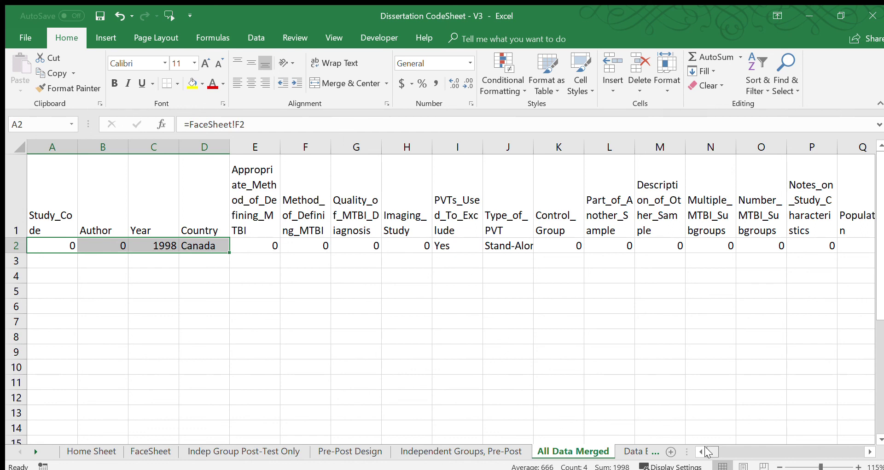
pyautogui.moveTo(709, 449); pyautogui.dragTo(686, 443)
pyautogui.click(84, 452)
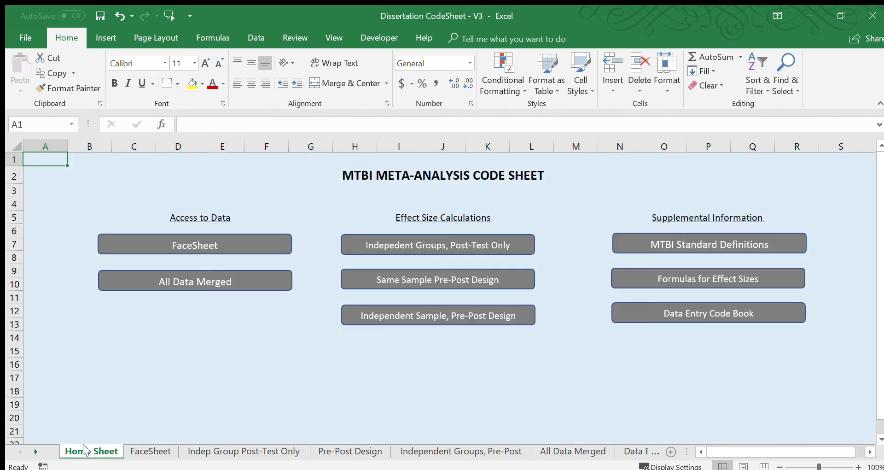